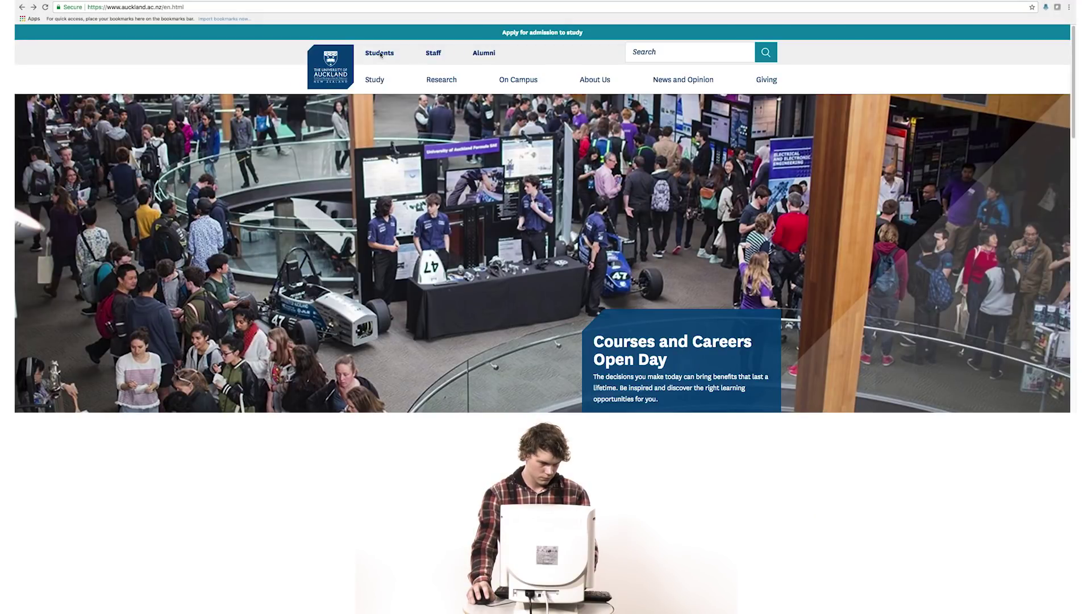
Go from the university website's Students menu to Student Services Online via My tools.
{"action": "left_click", "coordinate": [379, 53]}
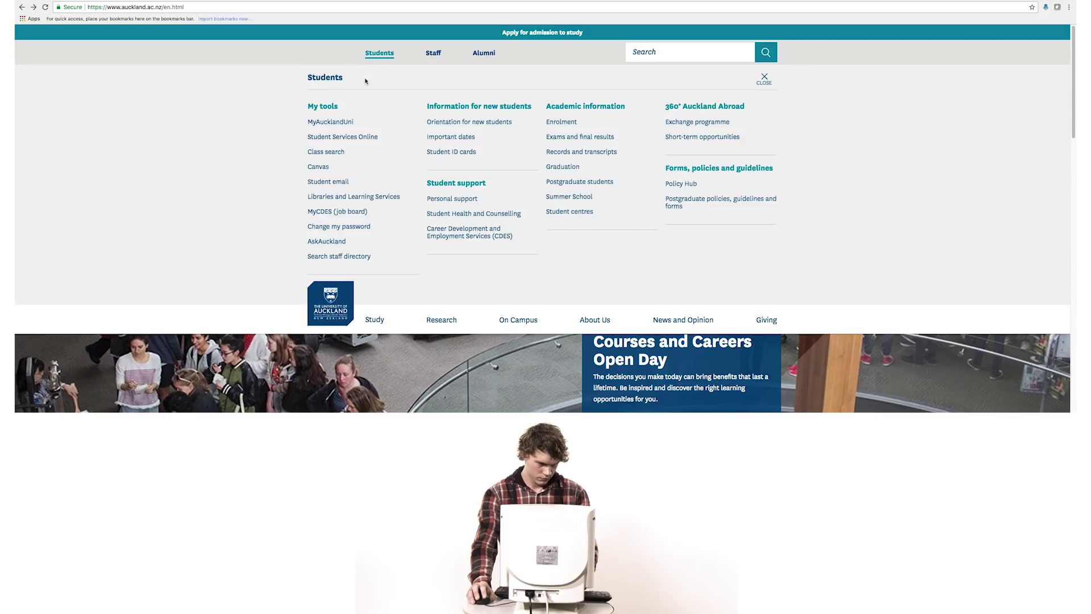
{"action": "left_click", "coordinate": [343, 137]}
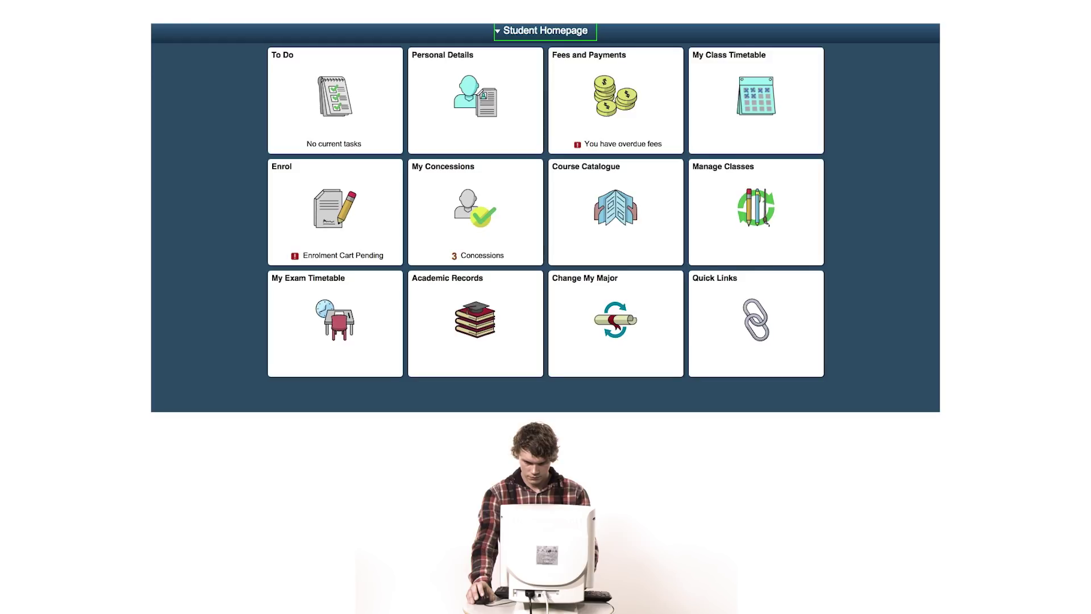
Open the Enrol tile to see the current enrolment status.
{"action": "left_click", "coordinate": [310, 197]}
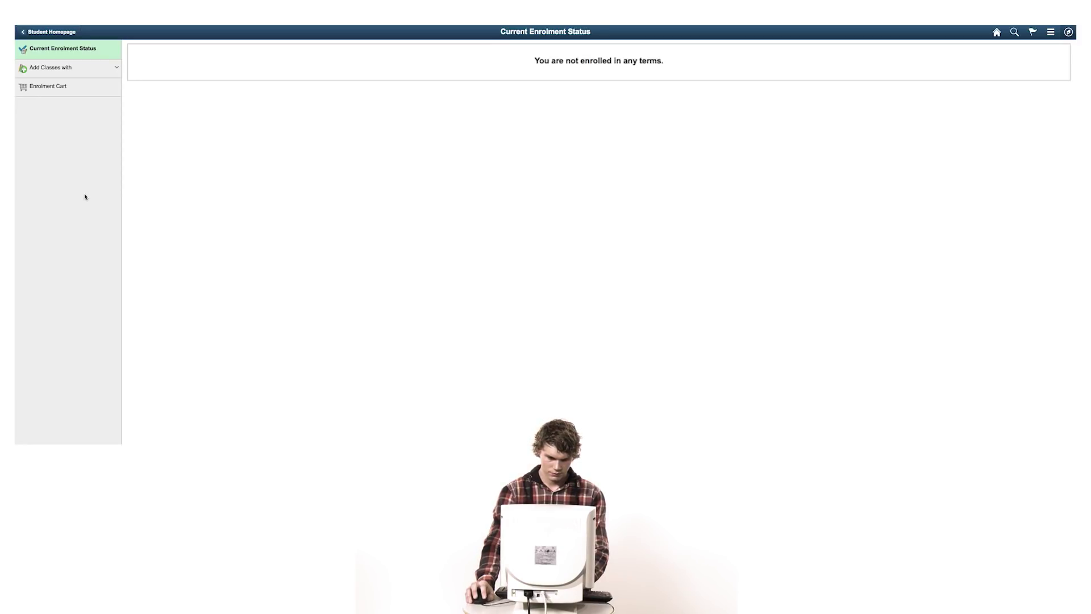
Expand 'Add Classes with' to list Timetable Planner, Programme Requirements, Class Number and Class Search.
{"action": "left_click", "coordinate": [67, 68]}
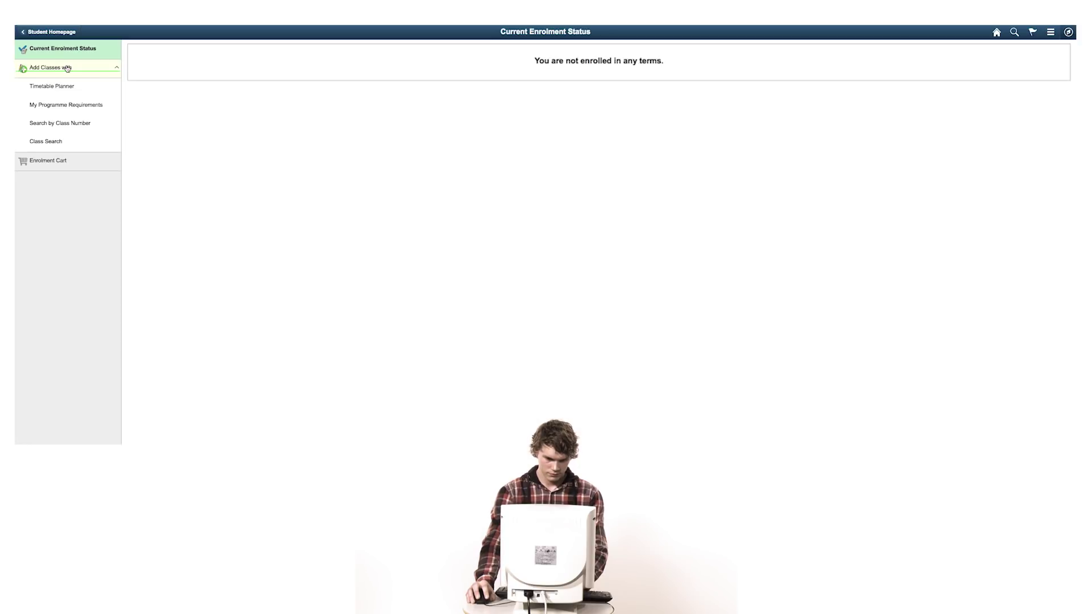